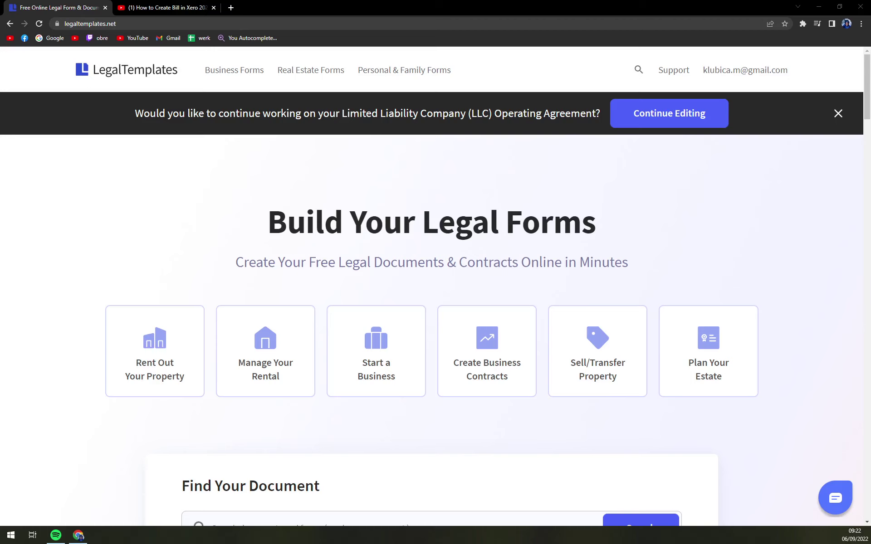
# From the tutorial video's description link, open the LegalTemplates site in a new tab
pyautogui.click(202, 7)
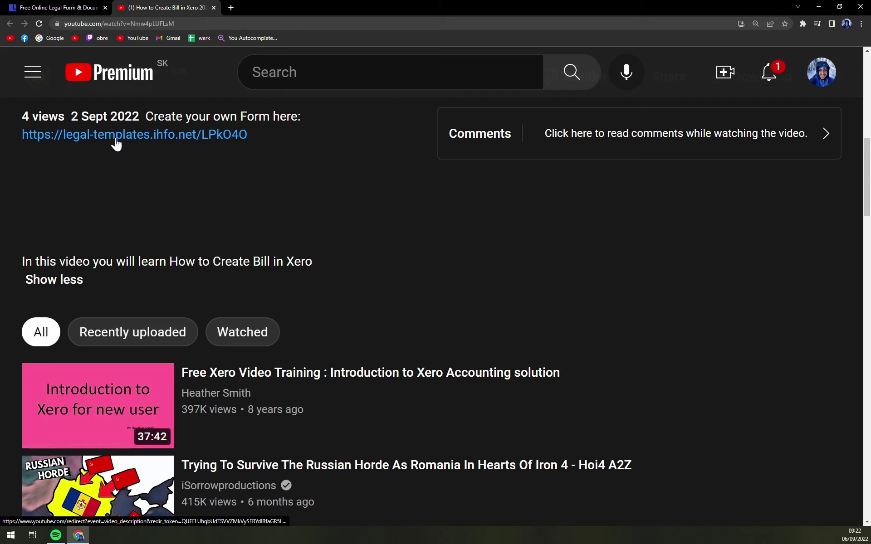
pyautogui.click(87, 133)
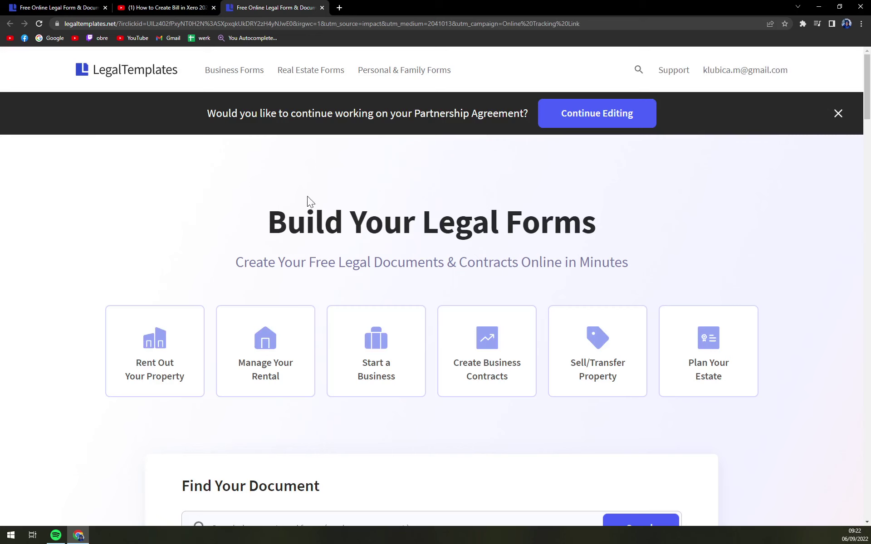
# Bring up the Business Forms menu in the top navigation
pyautogui.moveTo(227, 79)
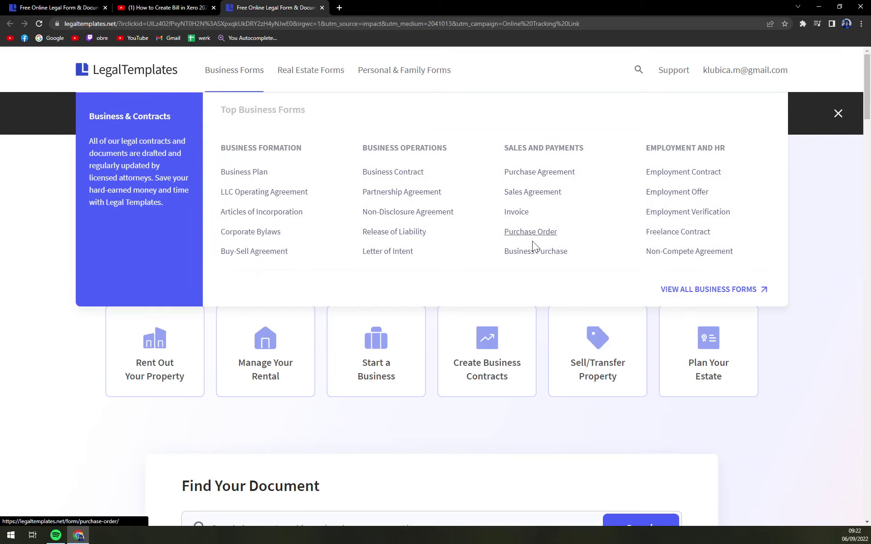
# Show the full business forms list and jump to its Business Operations section
pyautogui.click(693, 295)
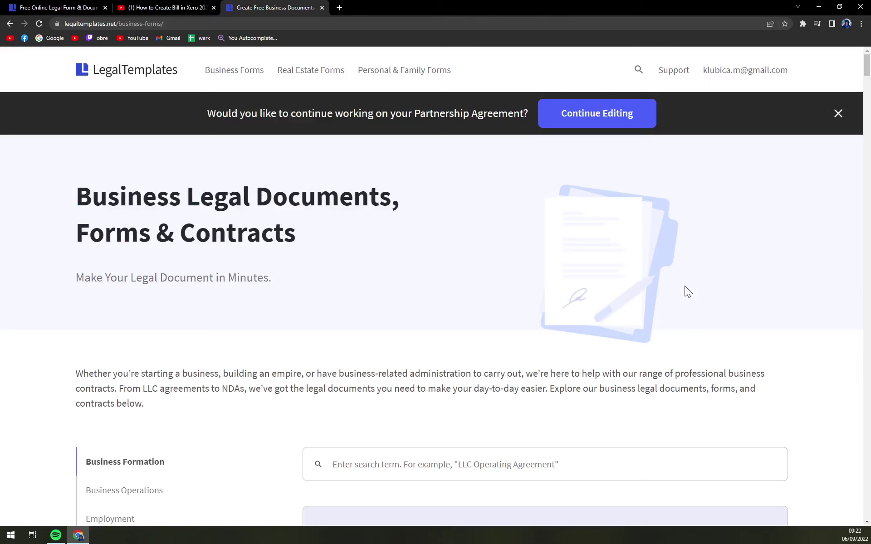
pyautogui.scroll(-15, 685, 285)
pyautogui.scroll(-6, 671, 265)
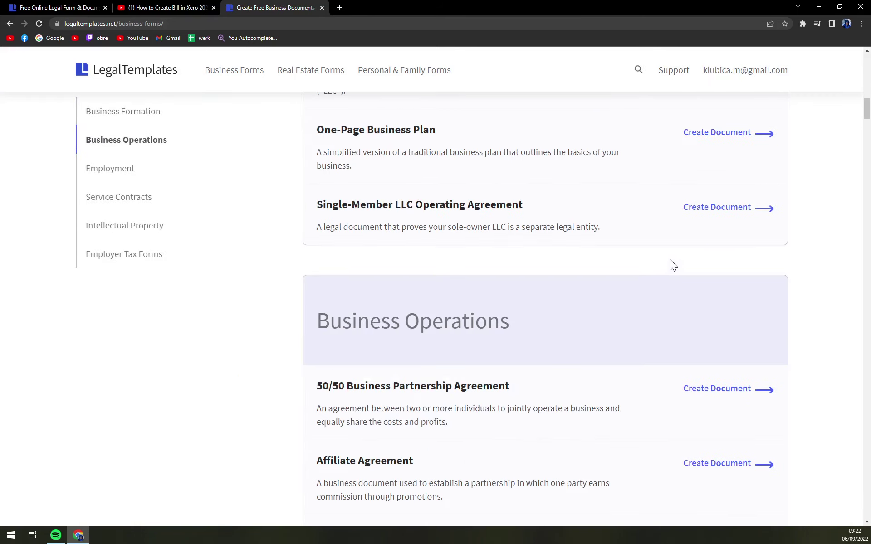
pyautogui.scroll(-2, 671, 265)
pyautogui.scroll(-2, 665, 252)
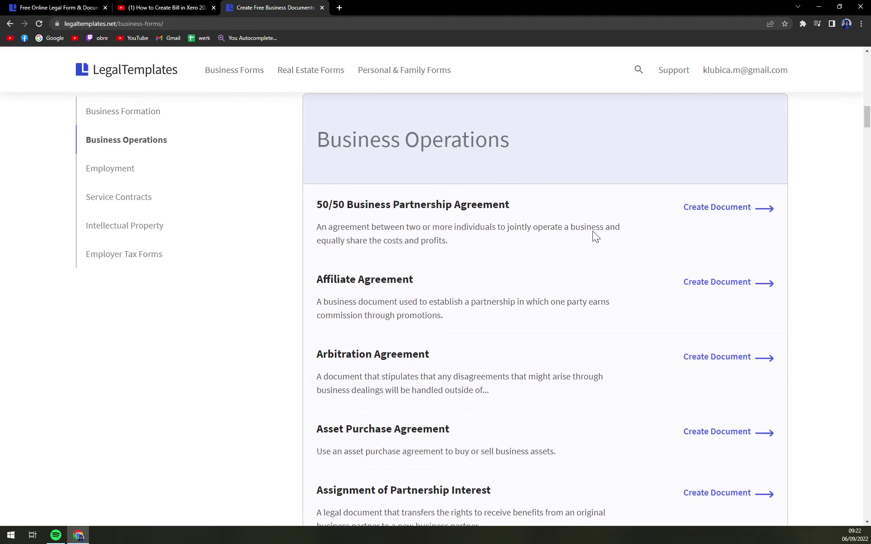
pyautogui.click(258, 269)
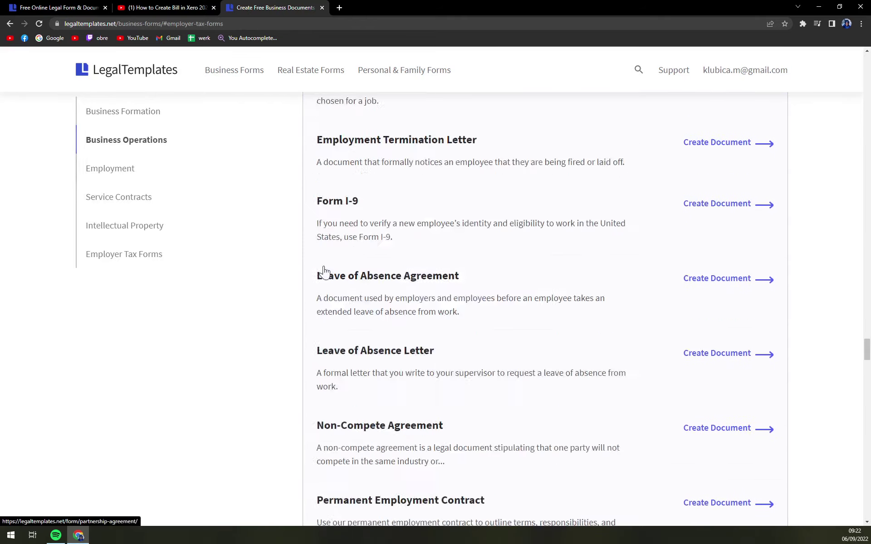
pyautogui.click(105, 151)
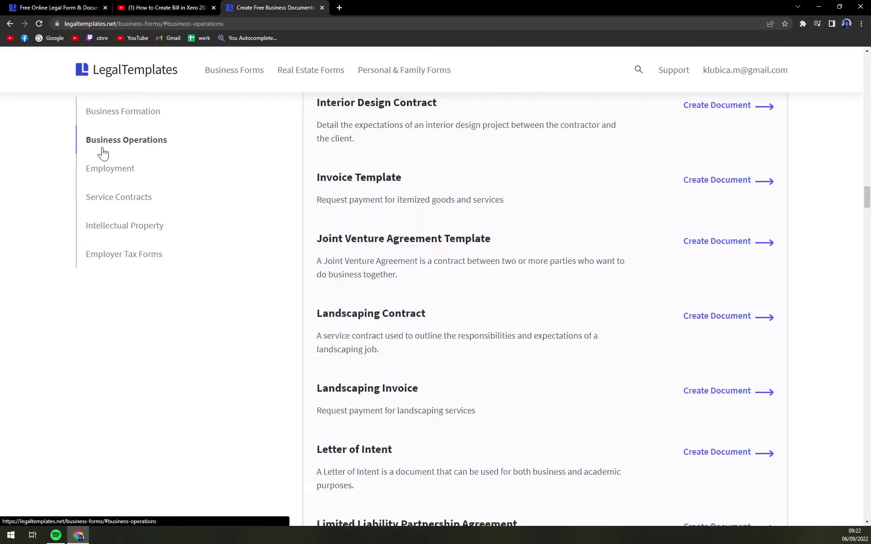
pyautogui.moveTo(312, 156); pyautogui.dragTo(560, 180)
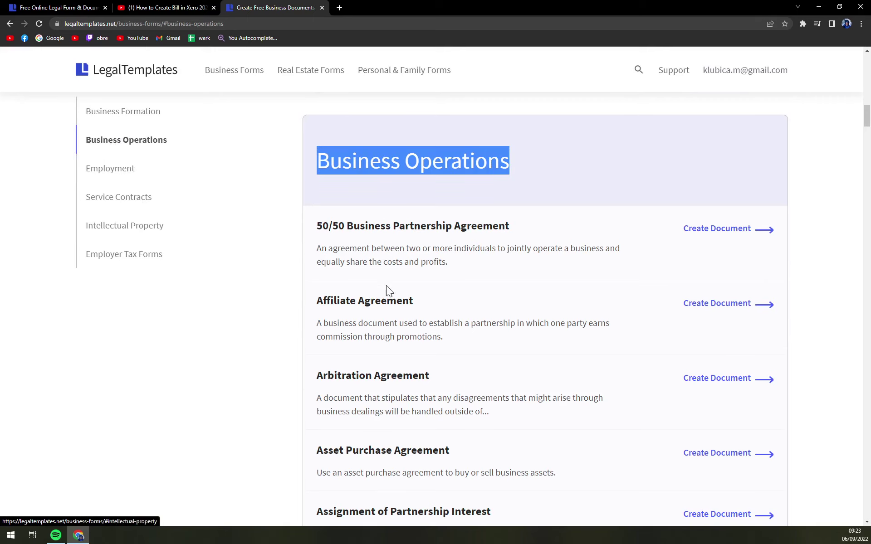
# Open the Affiliate Agreement form page and start creating the document
pyautogui.click(350, 311)
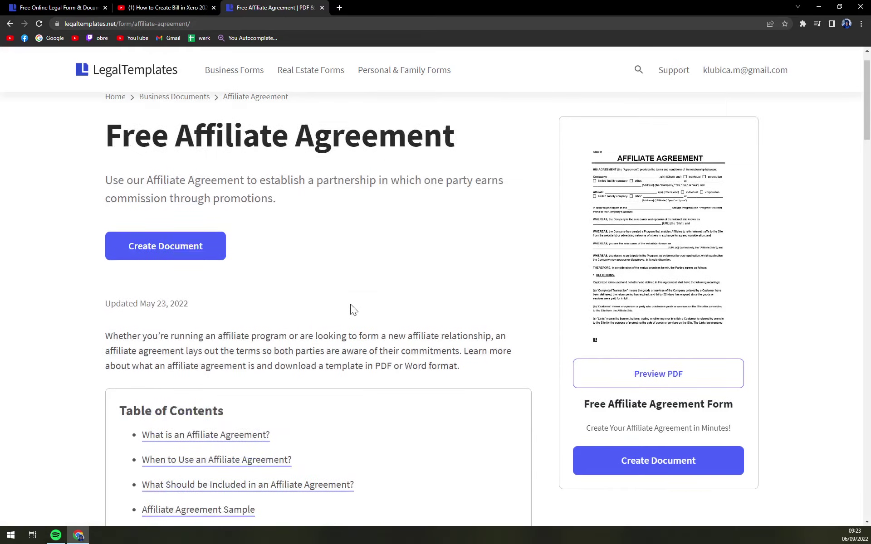
pyautogui.scroll(1, 350, 310)
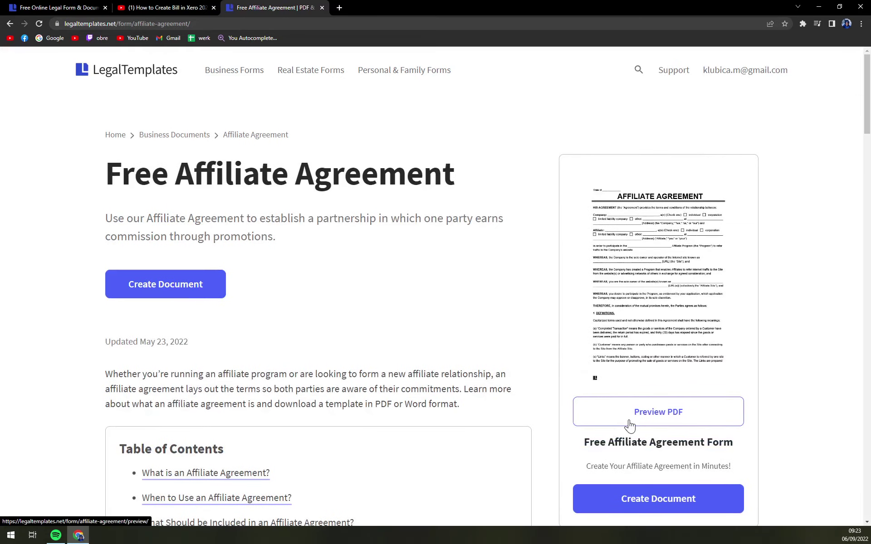
pyautogui.click(143, 295)
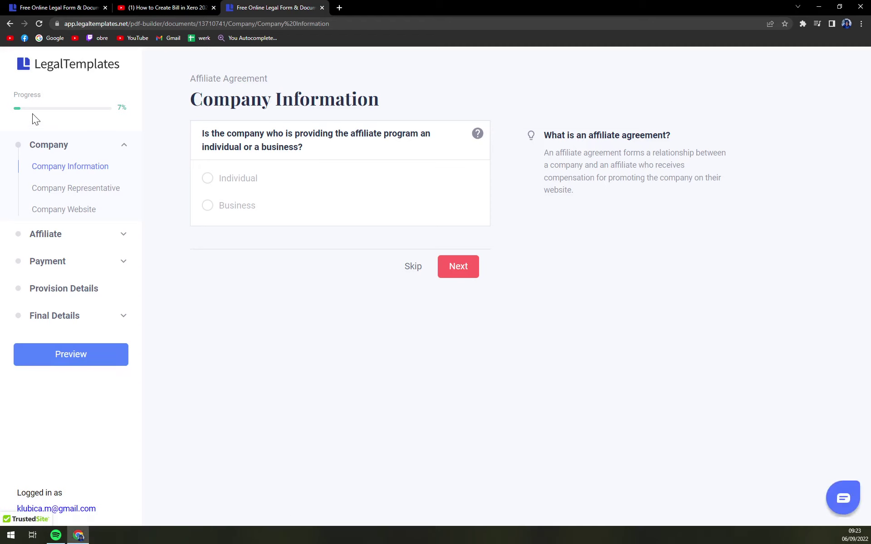
# Mark the company as an individual and enter the owner's full name
pyautogui.click(87, 102)
pyautogui.click(239, 179)
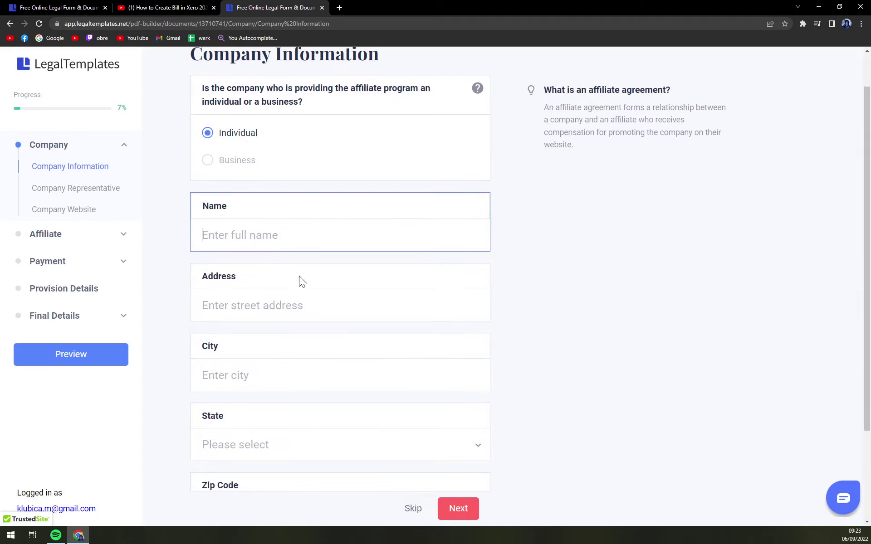
pyautogui.press('Tab')
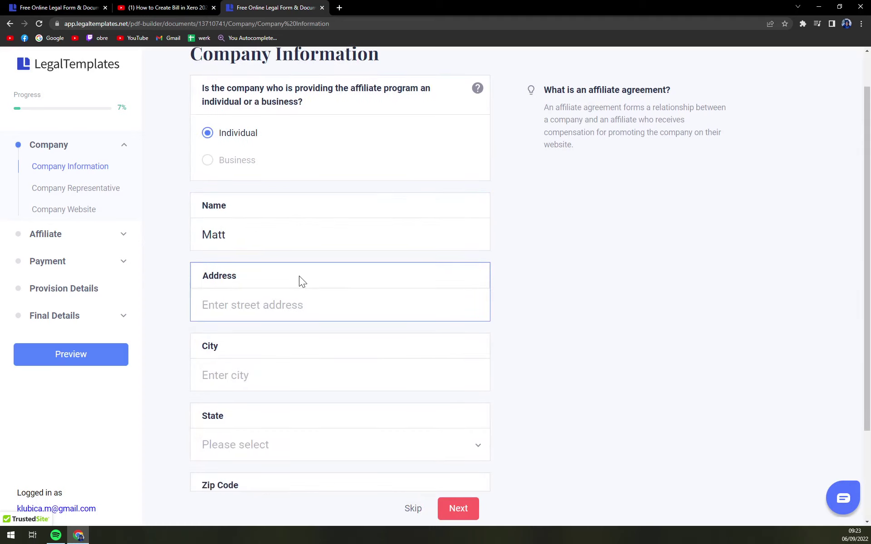
pyautogui.hotkey('shift', 'Tab')
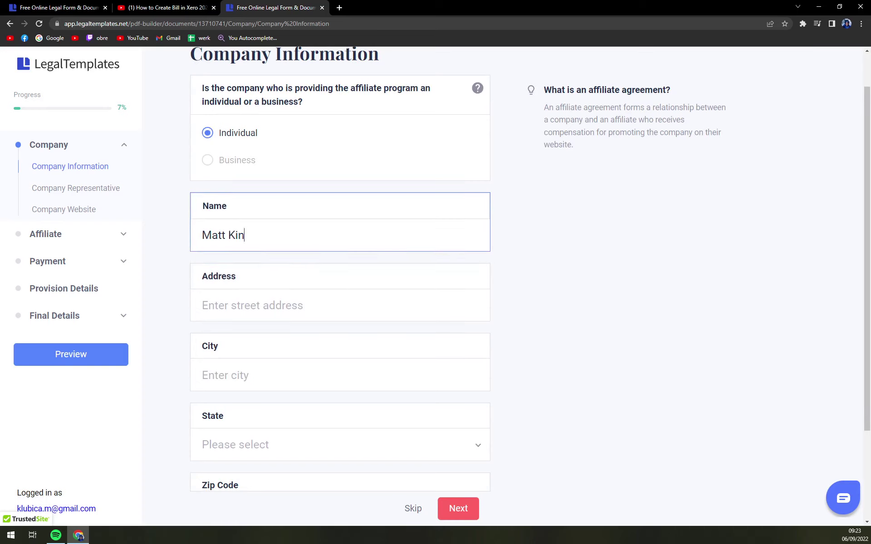
pyautogui.press('Tab')
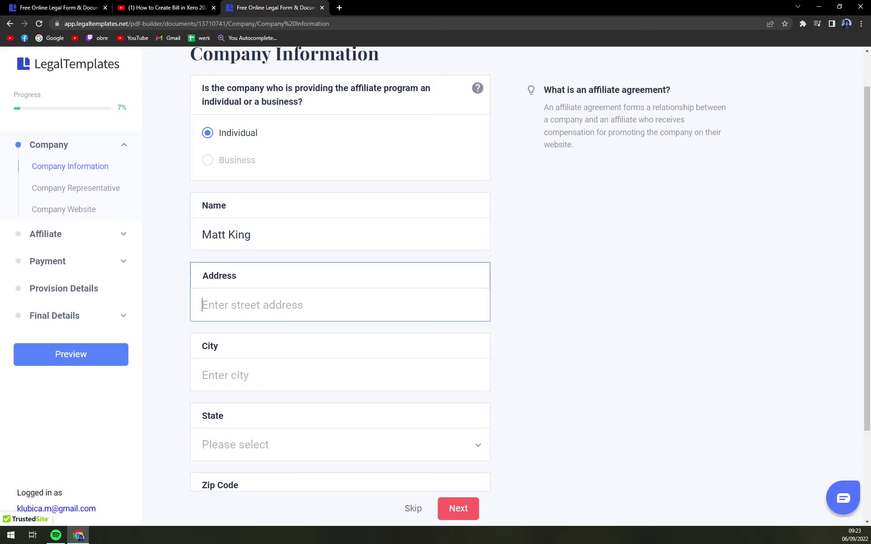
# Enter the company's street address, city, Texas as state and zip code, then submit
pyautogui.write('King Stre')
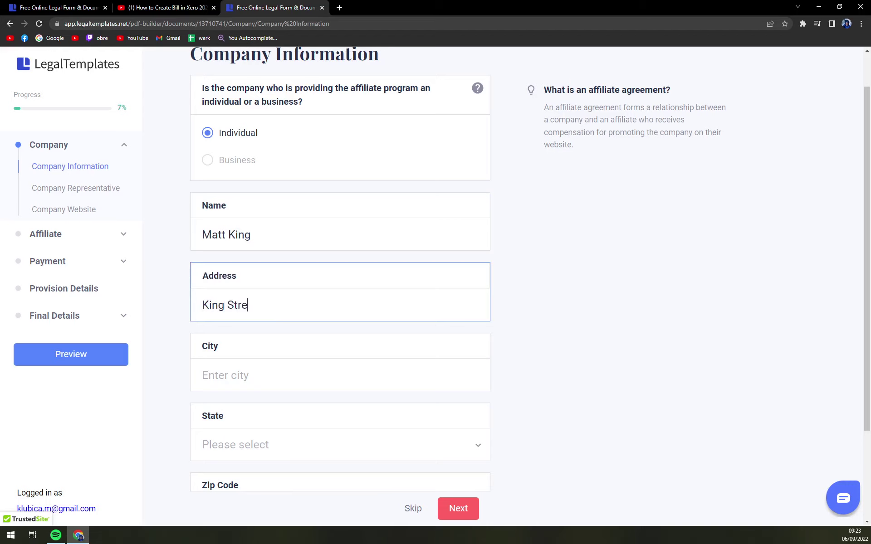
pyautogui.write('et')
pyautogui.press('Tab')
pyautogui.write('TEXAS CITY')
pyautogui.scroll(-3, 360, 352)
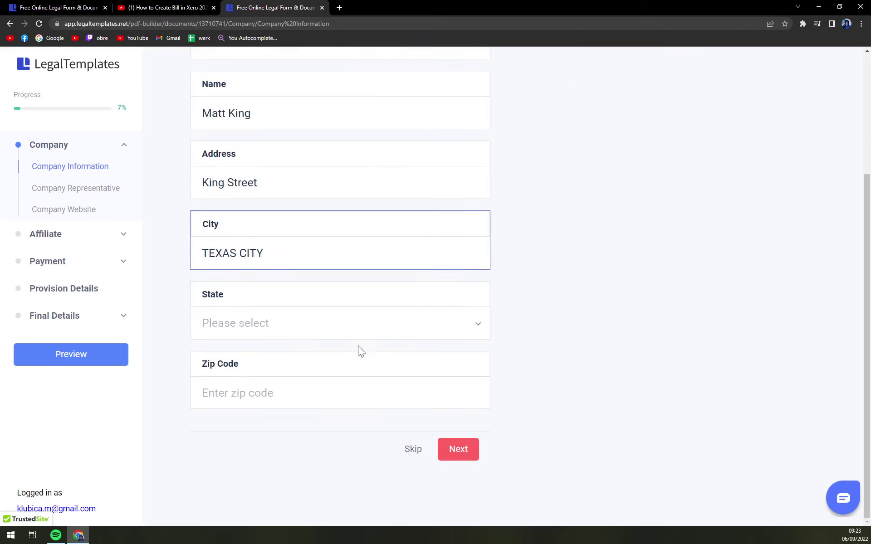
pyautogui.click(297, 321)
pyautogui.scroll(-5, 259, 285)
pyautogui.press('Escape')
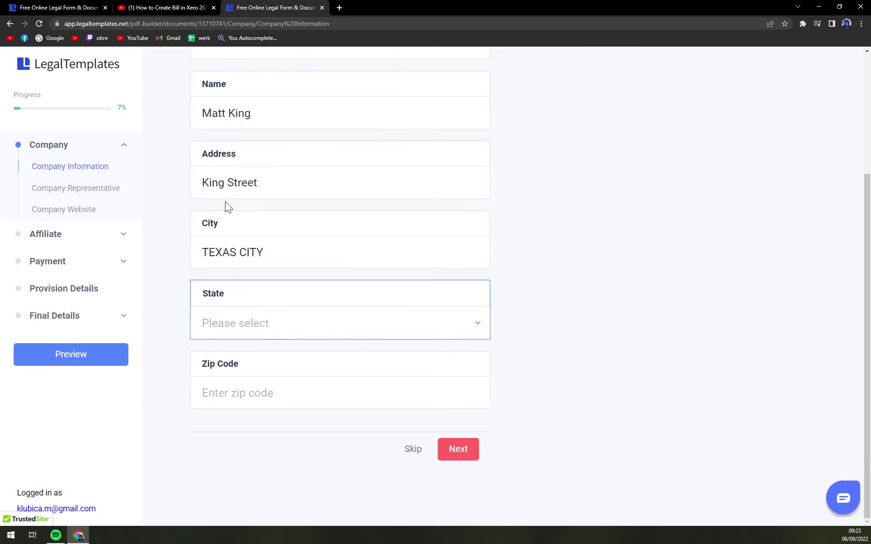
pyautogui.write('texas')
pyautogui.press('Tab')
pyautogui.write('77510')
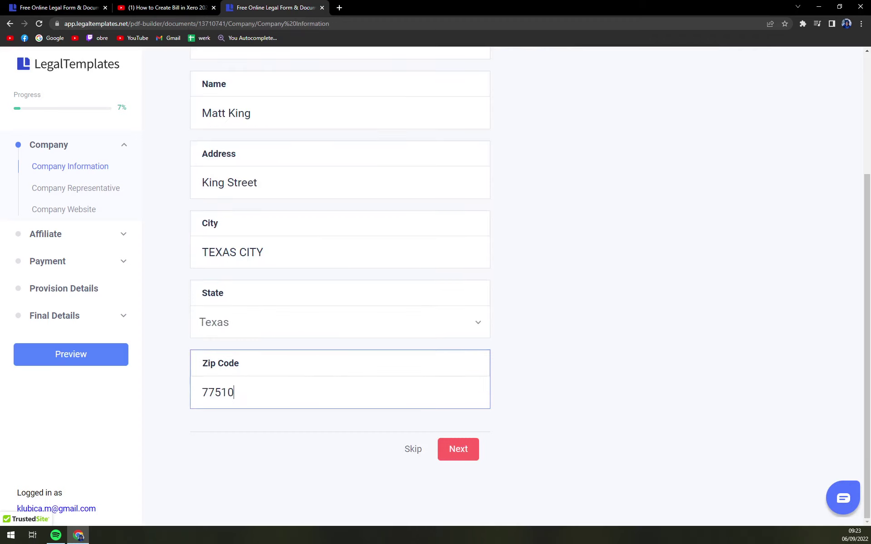
pyautogui.press('Return')
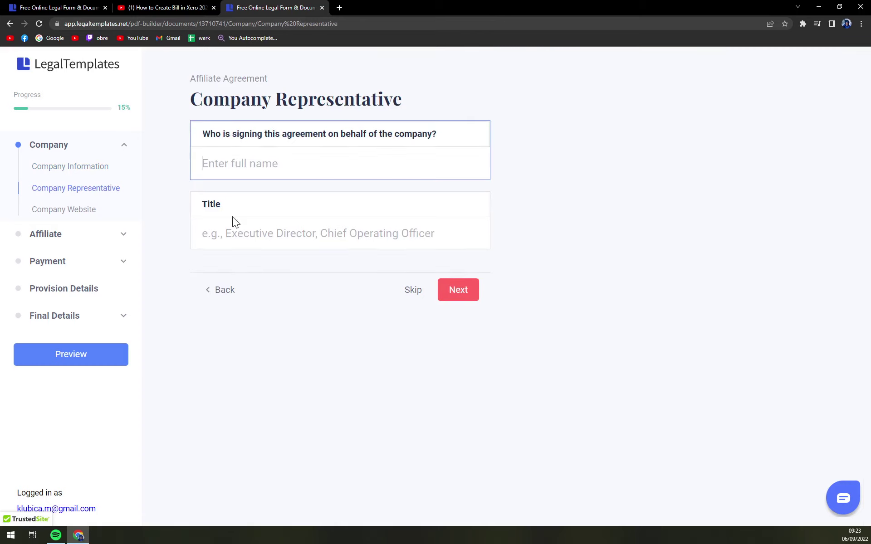
# Skip the Company Representative and Website steps and mark the affiliate as an individual
pyautogui.press('Tab')
pyautogui.click(410, 292)
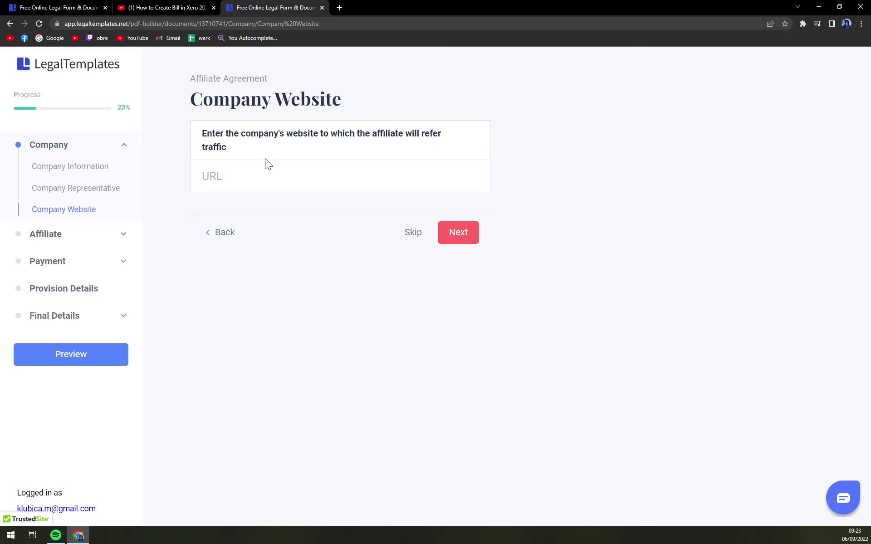
pyautogui.click(212, 177)
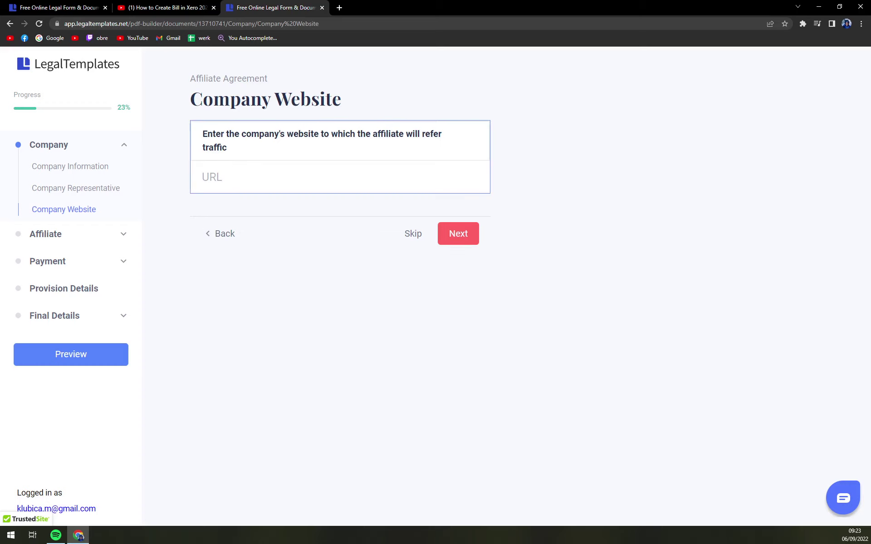
pyautogui.click(459, 239)
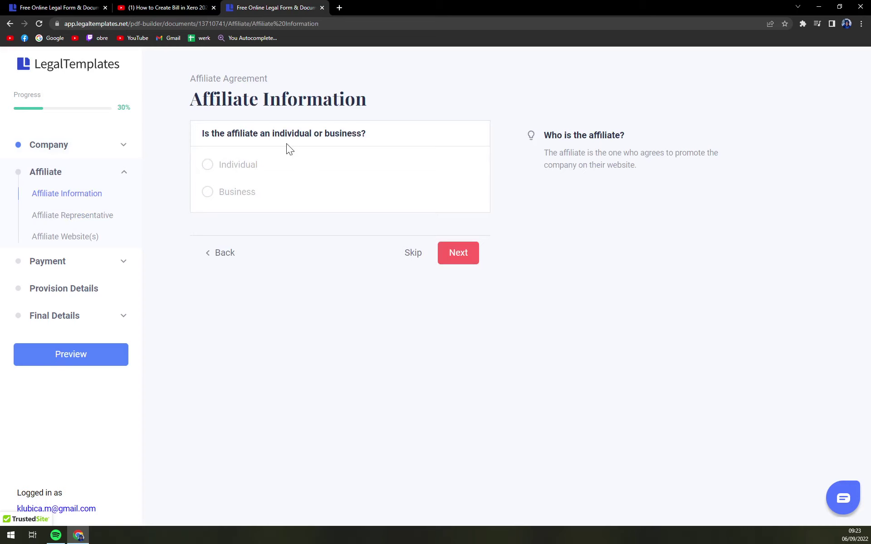
pyautogui.click(245, 167)
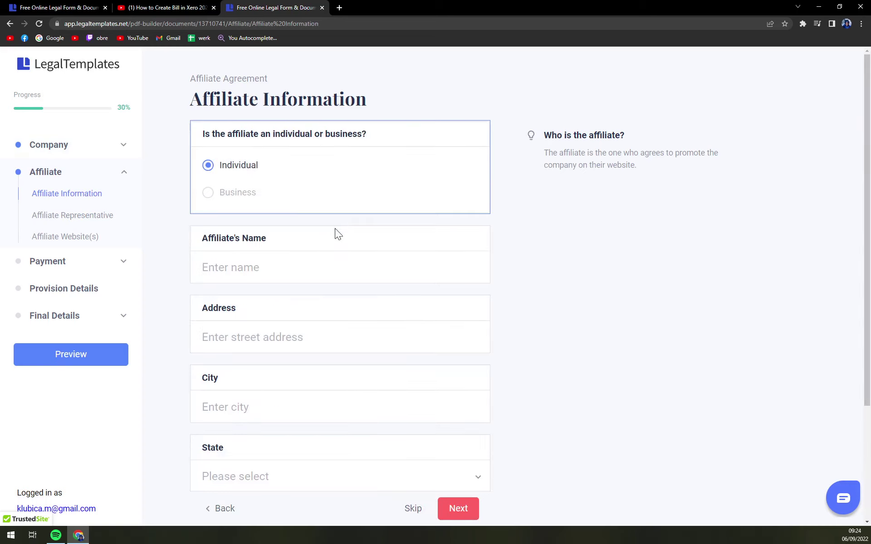
pyautogui.scroll(-1, 338, 245)
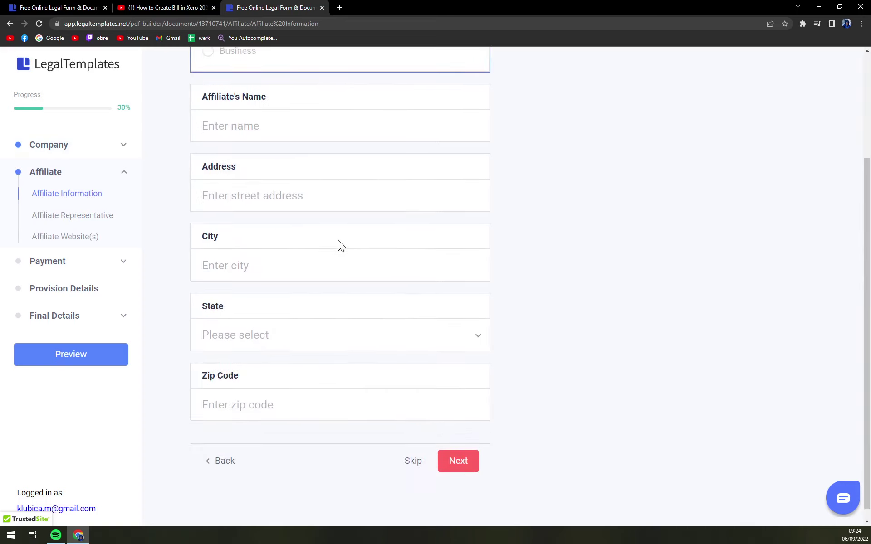
# Skip the Affiliate Representative step and answer No to multiple affiliate websites
pyautogui.click(470, 458)
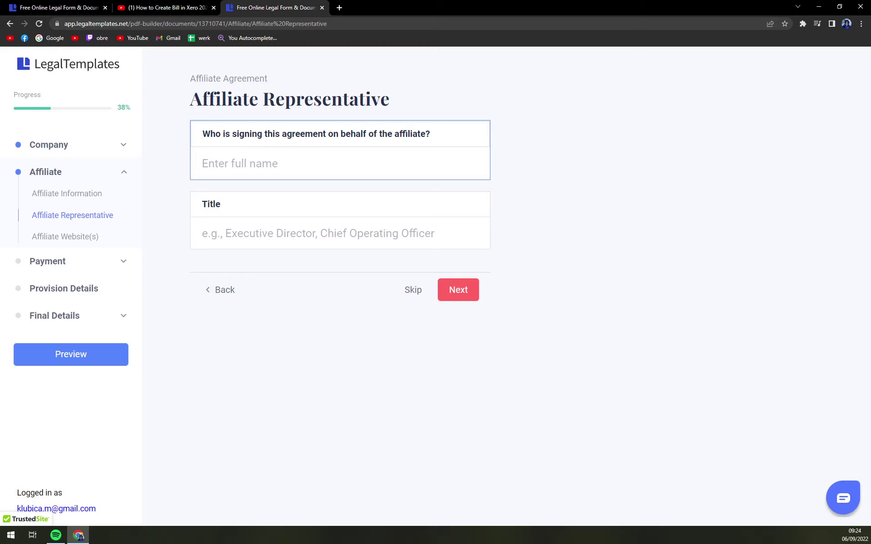
pyautogui.click(257, 210)
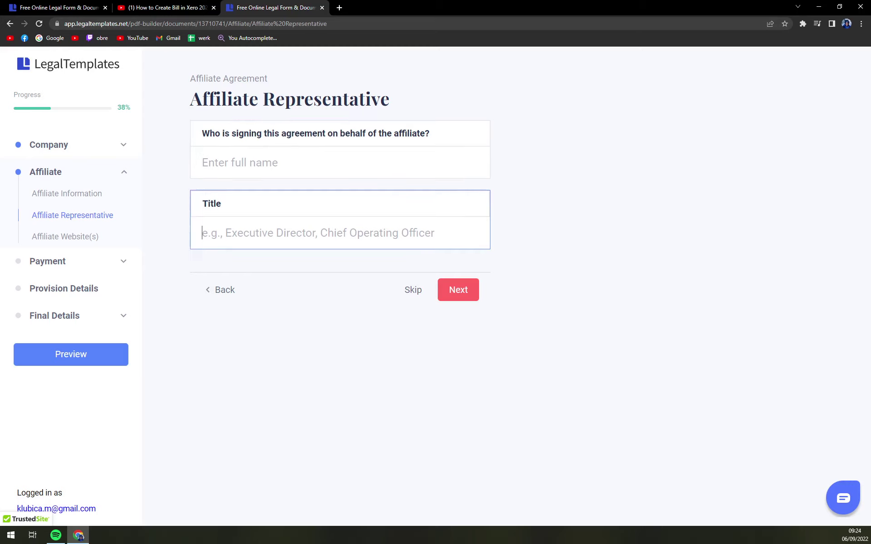
pyautogui.click(451, 293)
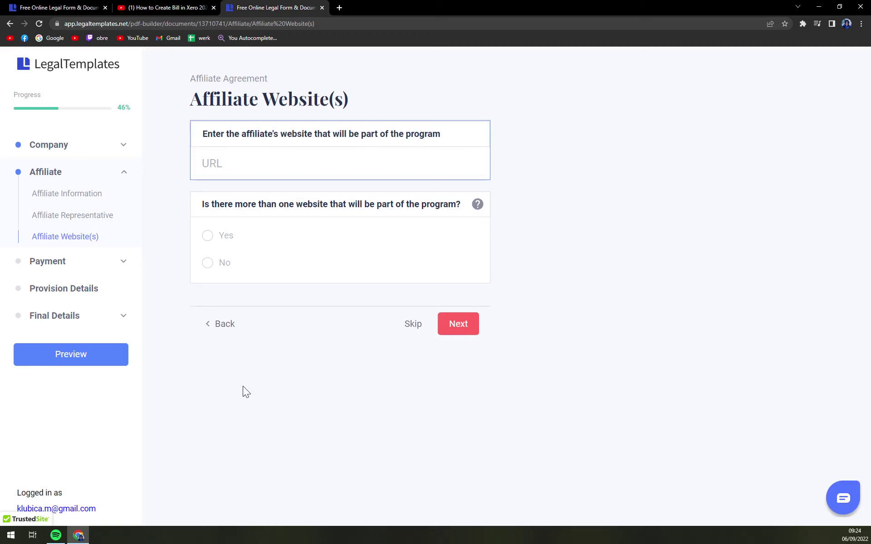
pyautogui.click(230, 192)
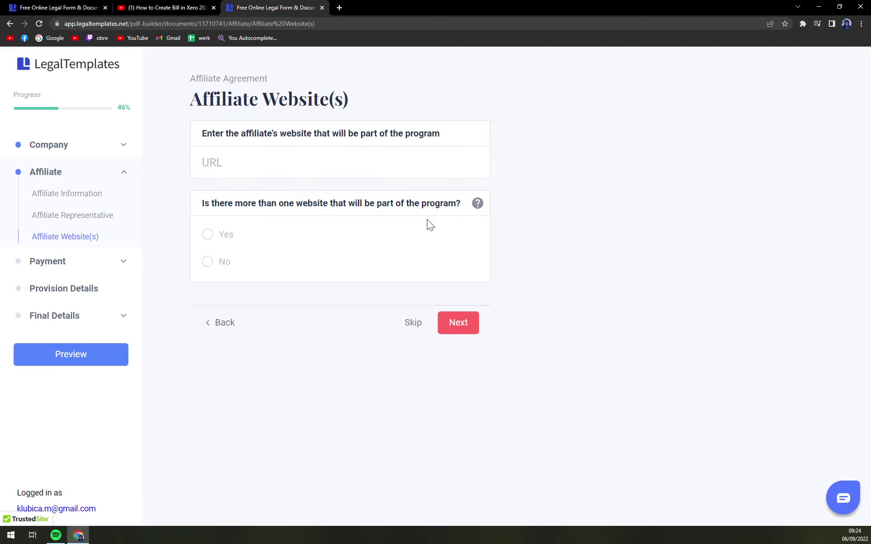
pyautogui.click(215, 246)
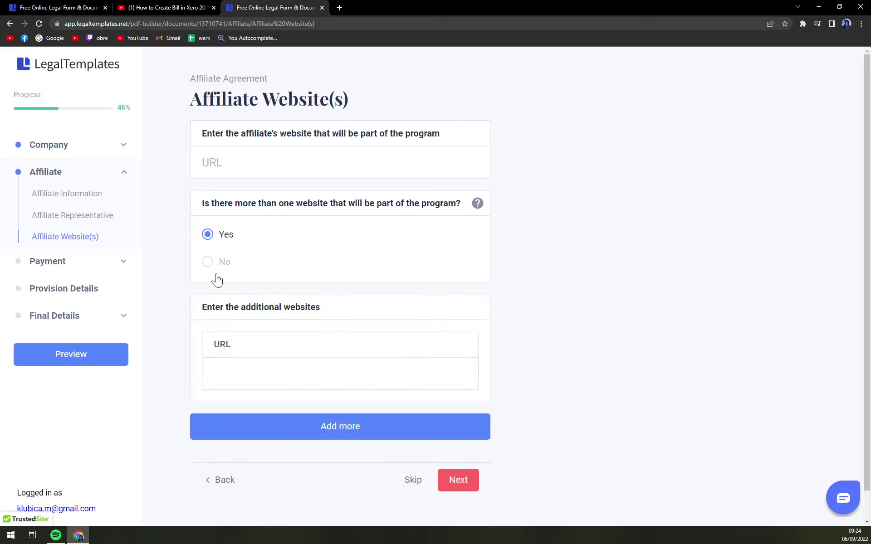
pyautogui.click(215, 262)
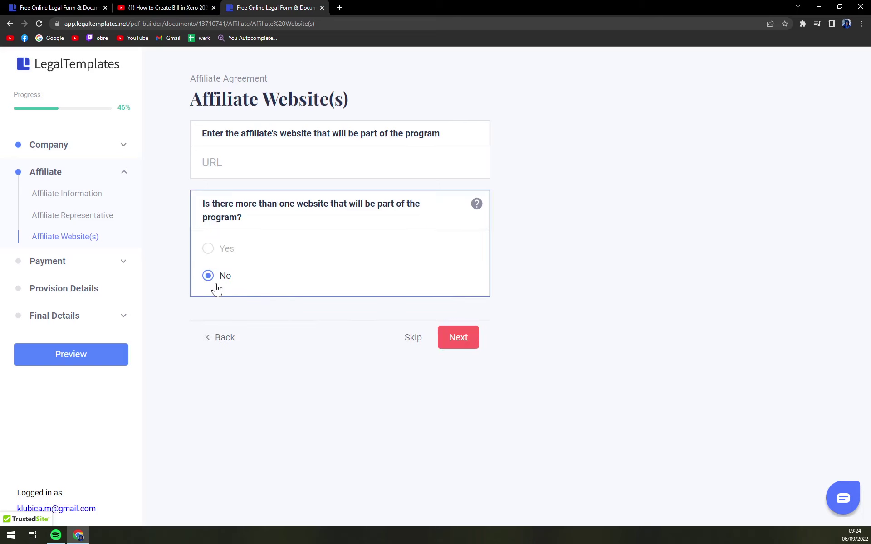
pyautogui.click(215, 240)
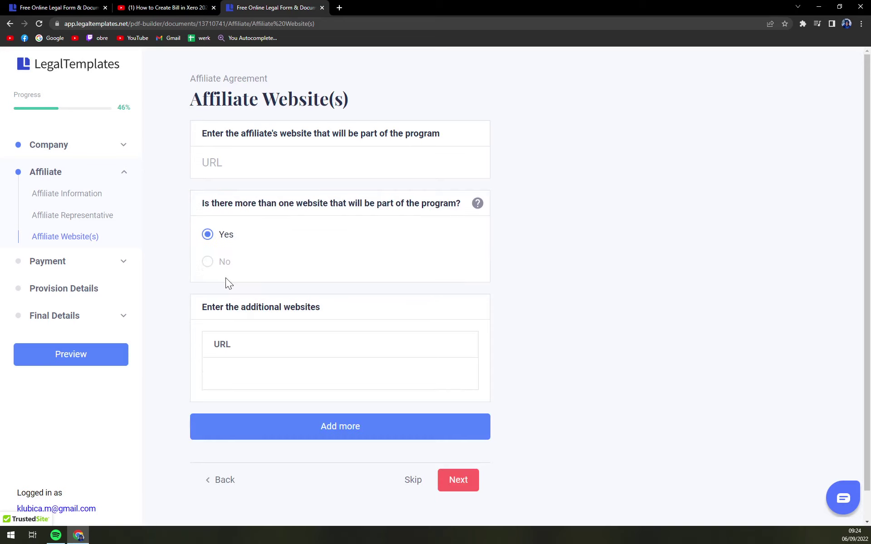
pyautogui.click(209, 262)
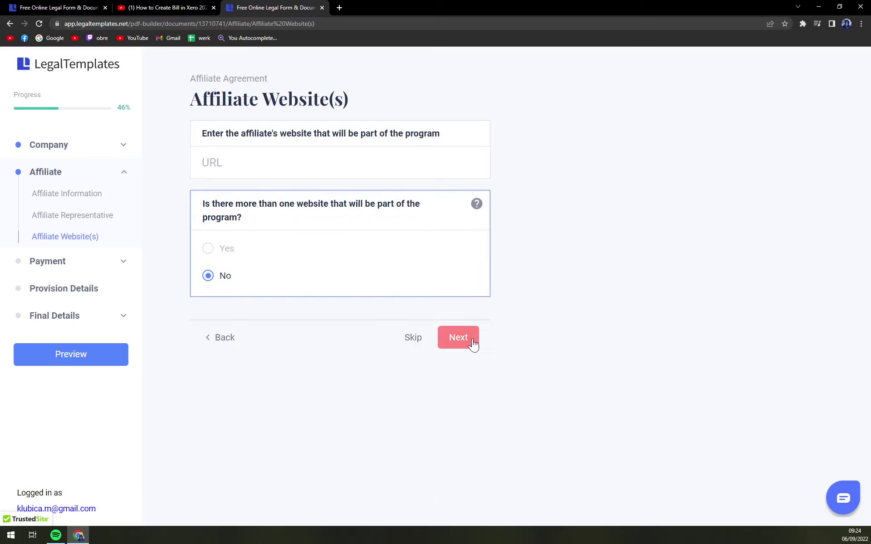
pyautogui.click(443, 344)
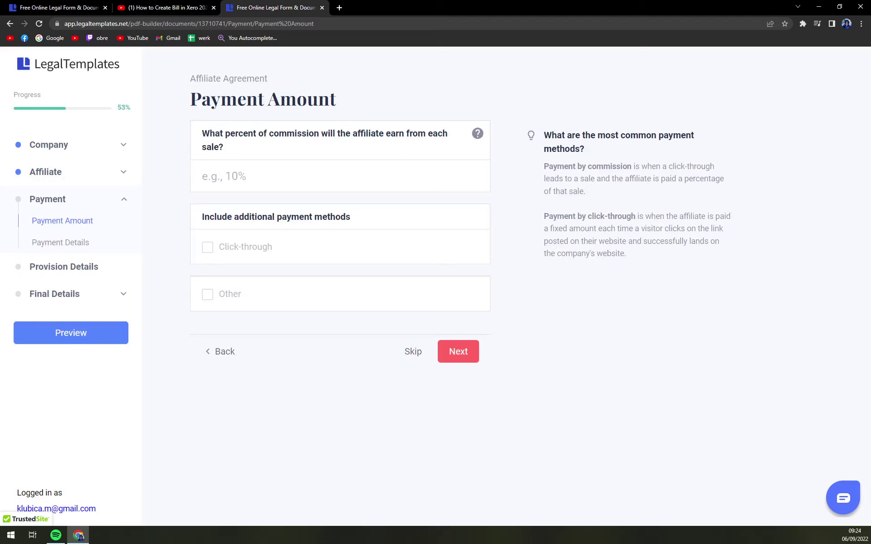
# Set a 10% commission plus $15 per click-through and accept the payment details
pyautogui.write('10%')
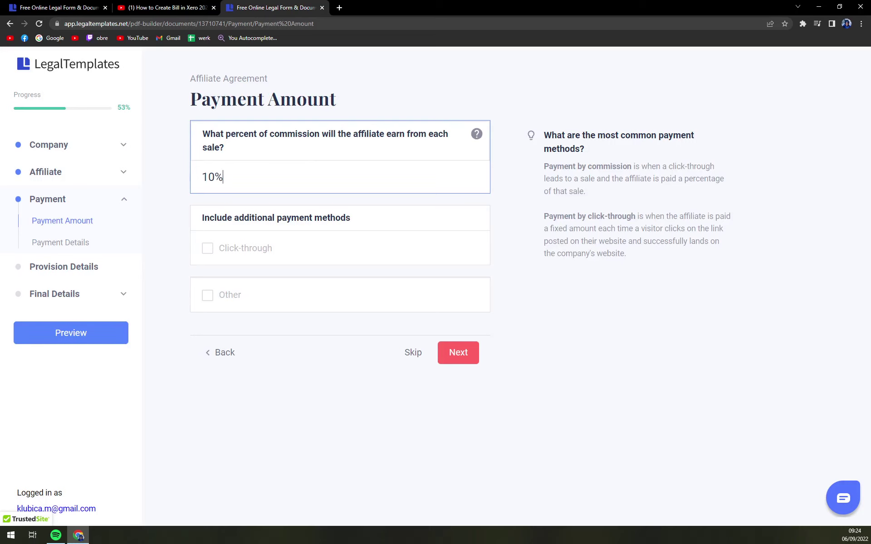
pyautogui.click(246, 254)
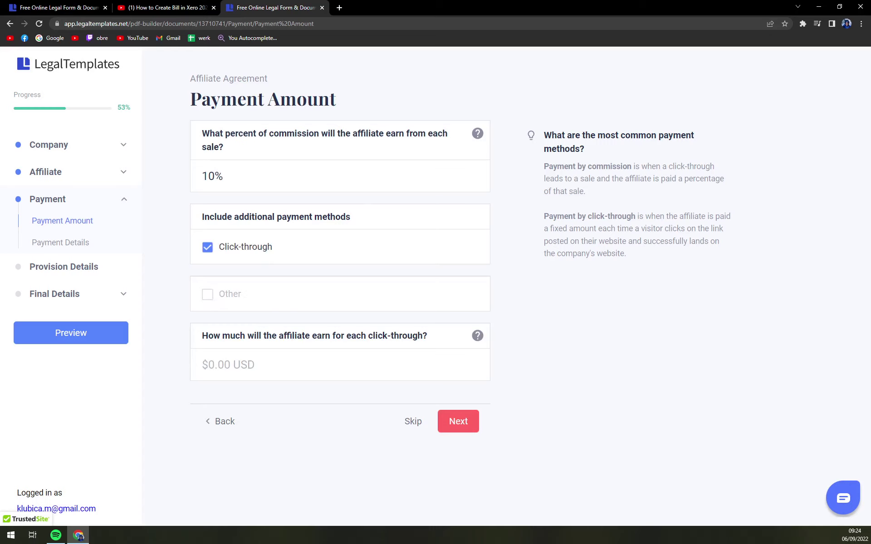
pyautogui.click(226, 366)
pyautogui.write('15 USD')
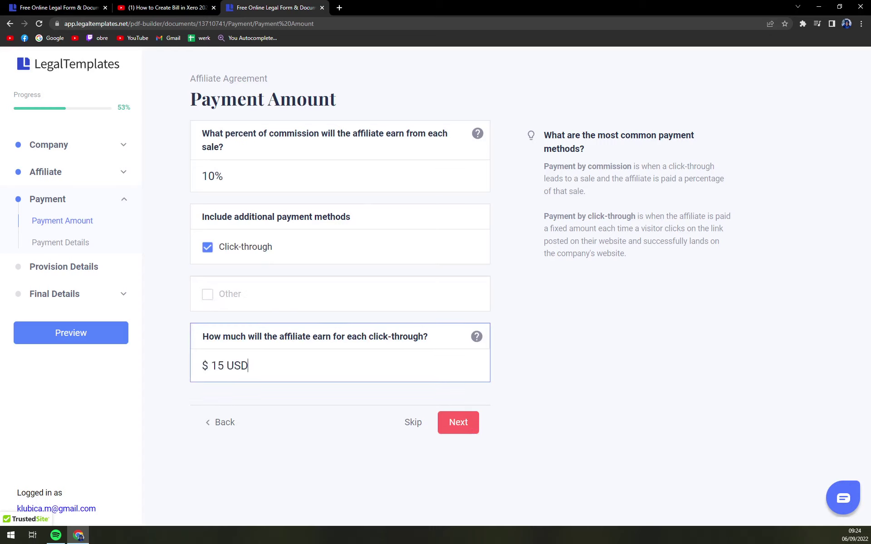
pyautogui.click(459, 422)
pyautogui.scroll(-1, 456, 368)
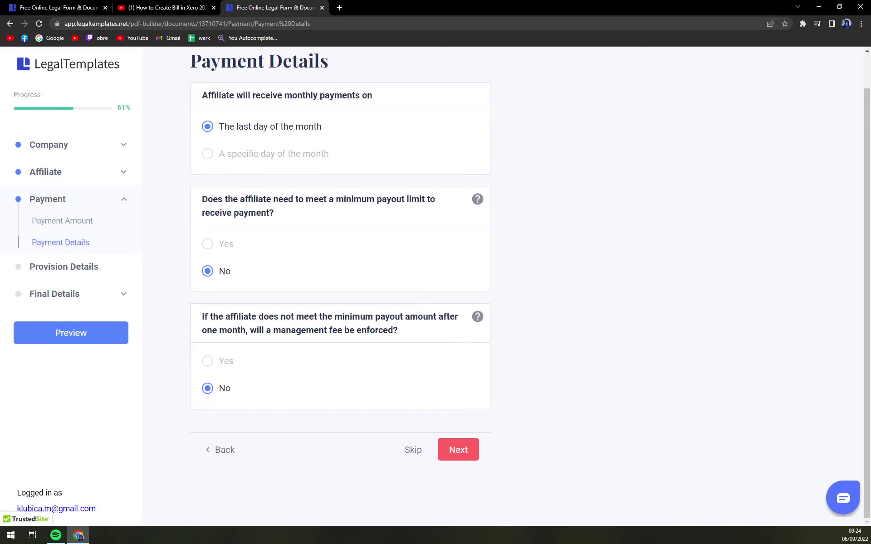
pyautogui.click(442, 454)
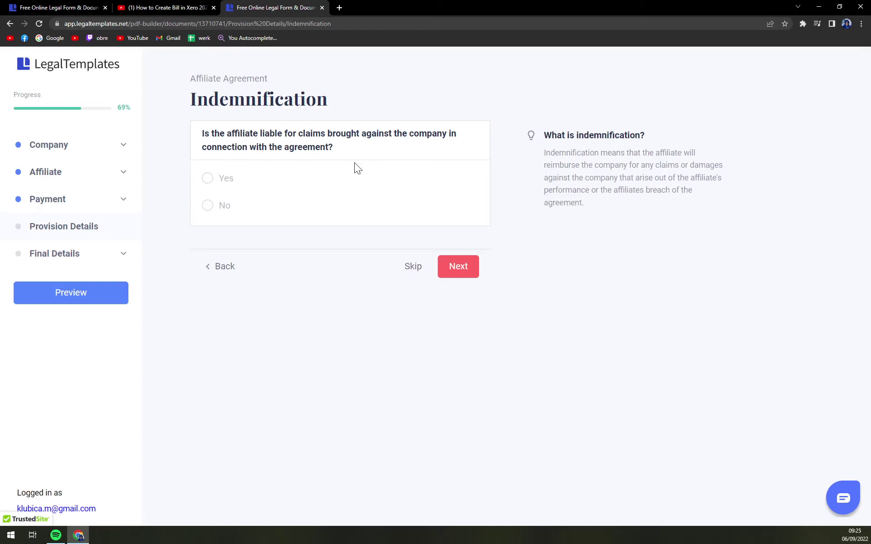
# Answer No on Indemnification and enter the name of the company's notice recipient
pyautogui.click(221, 206)
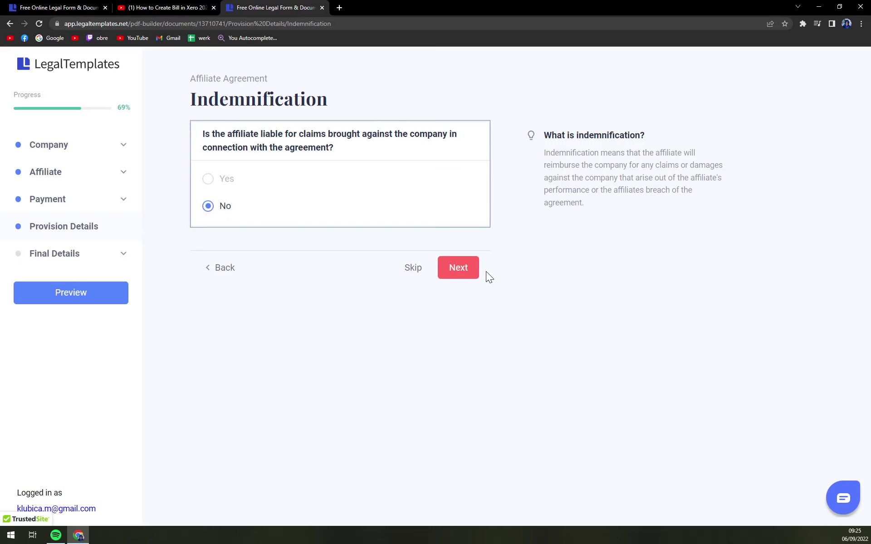
pyautogui.click(476, 271)
pyautogui.click(239, 163)
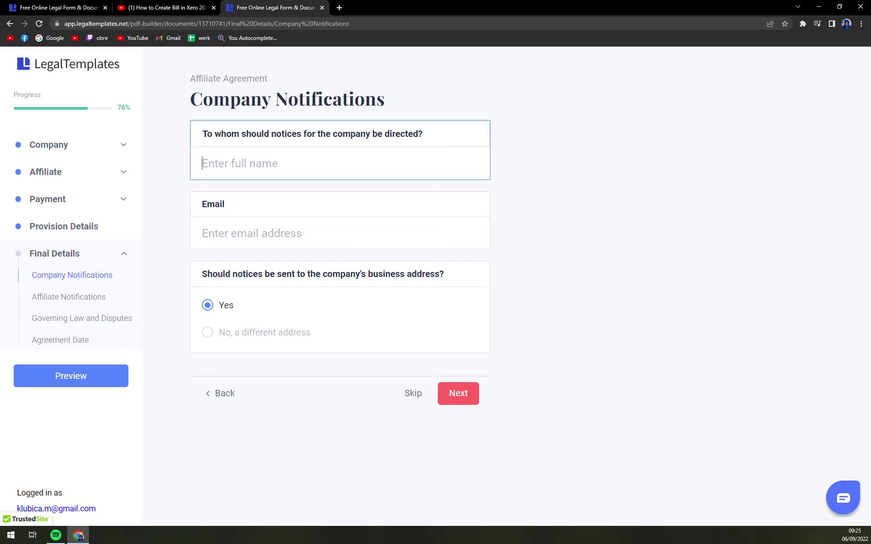
pyautogui.write('King')
pyautogui.click(283, 198)
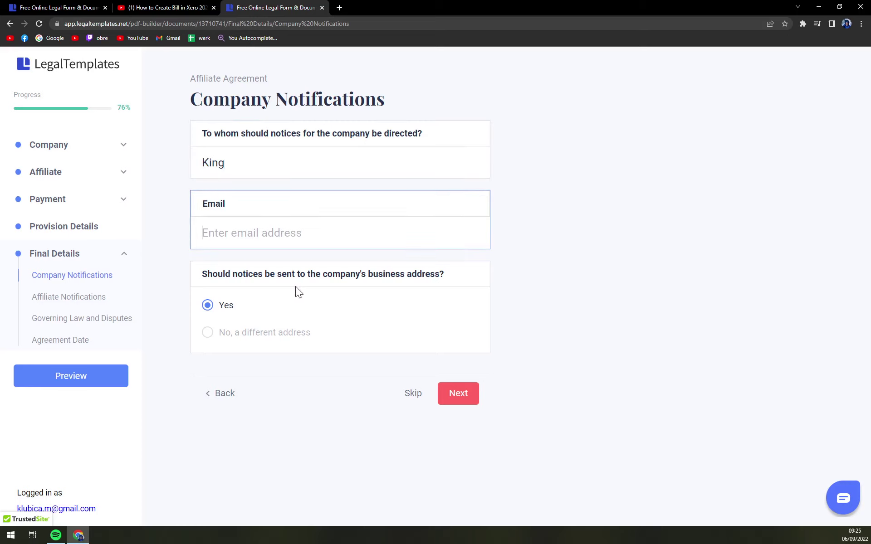
# Keep affiliate notices going to the business address and continue
pyautogui.click(469, 400)
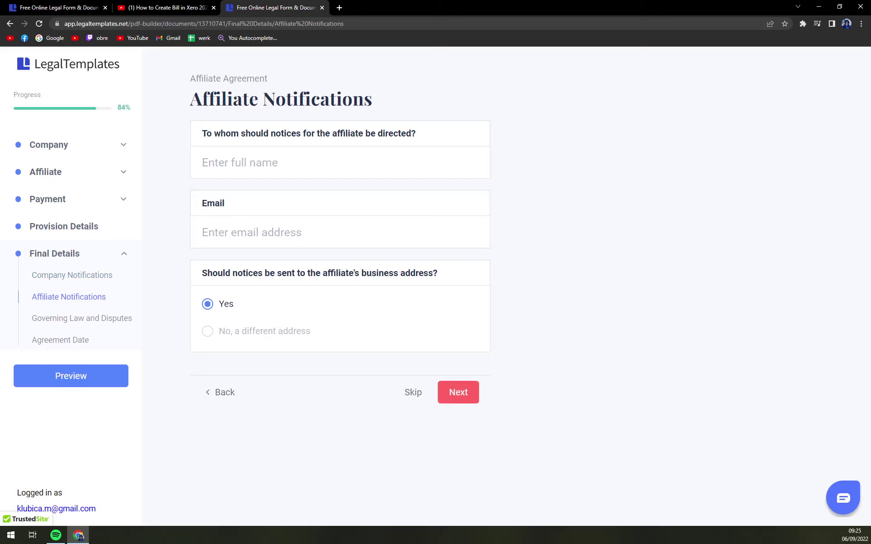
pyautogui.click(392, 200)
pyautogui.click(265, 306)
pyautogui.click(457, 392)
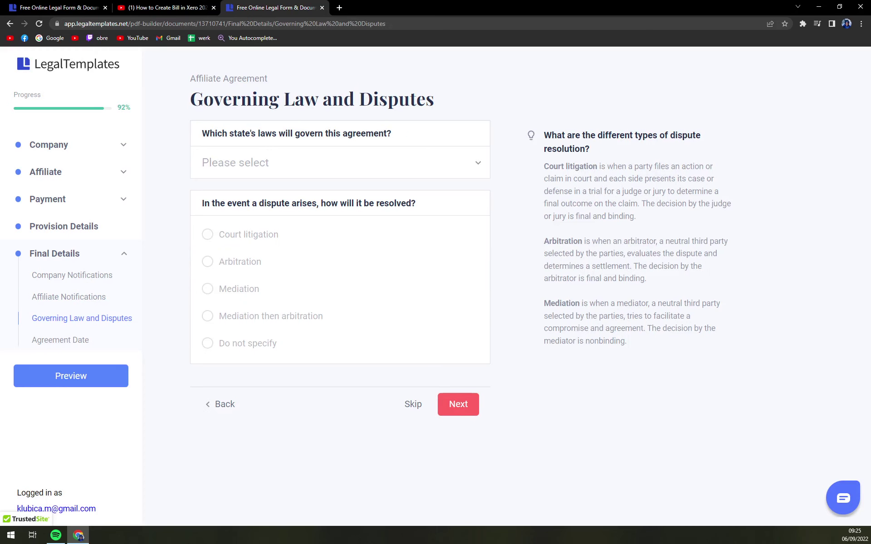
# Choose Texas as the governing law and pick a dispute resolution option
pyautogui.click(228, 162)
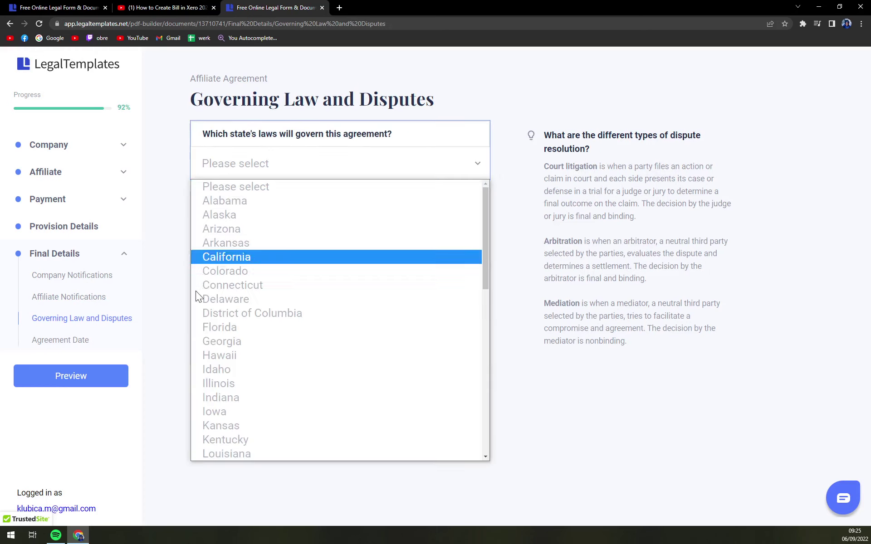
pyautogui.scroll(-6, 204, 327)
pyautogui.click(230, 355)
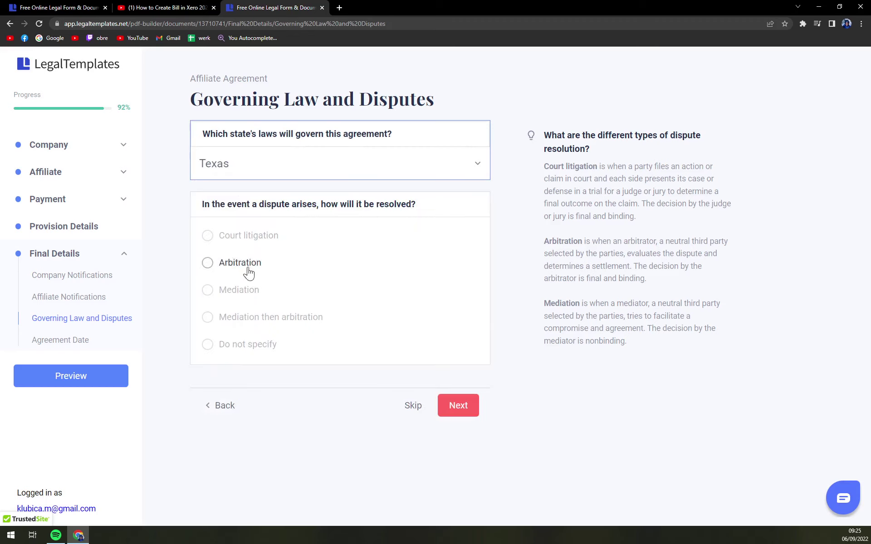
pyautogui.click(265, 244)
pyautogui.scroll(-2, 266, 245)
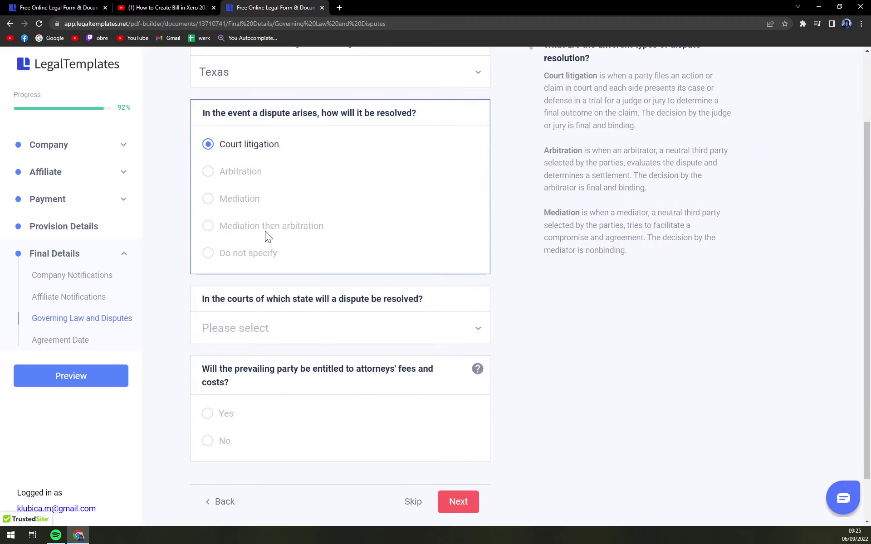
pyautogui.click(243, 180)
pyautogui.click(458, 405)
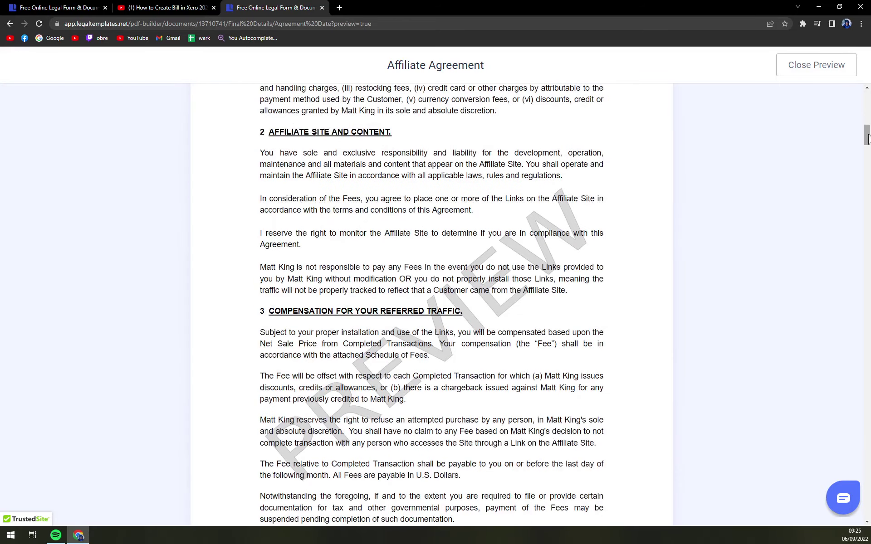
# Keep the 09/06/2022 date and review the agreement preview with the company's name and Texas address
pyautogui.moveTo(866, 134); pyautogui.dragTo(867, 96)
pyautogui.scroll(-2, 590, 326)
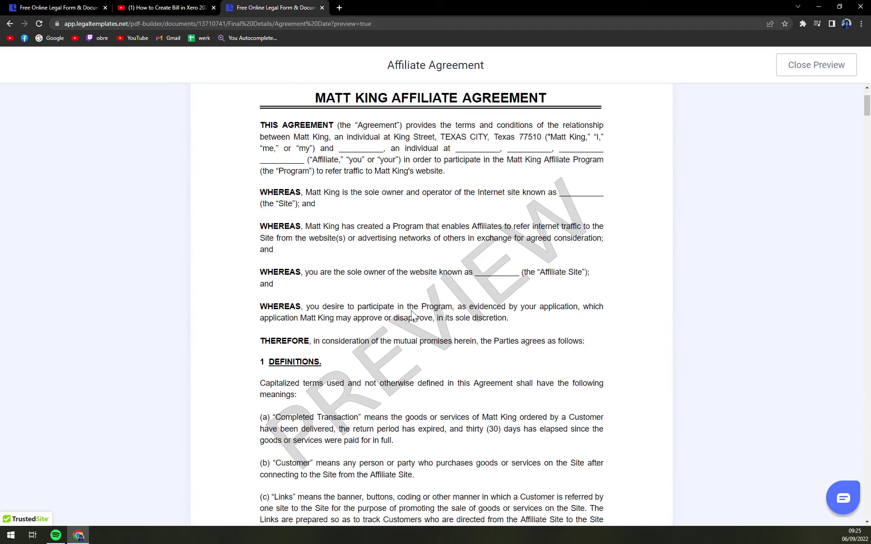
# Leave the preview, save the Affiliate Agreement, and pick the $0 Free Trial download plan
pyautogui.click(817, 73)
pyautogui.click(457, 225)
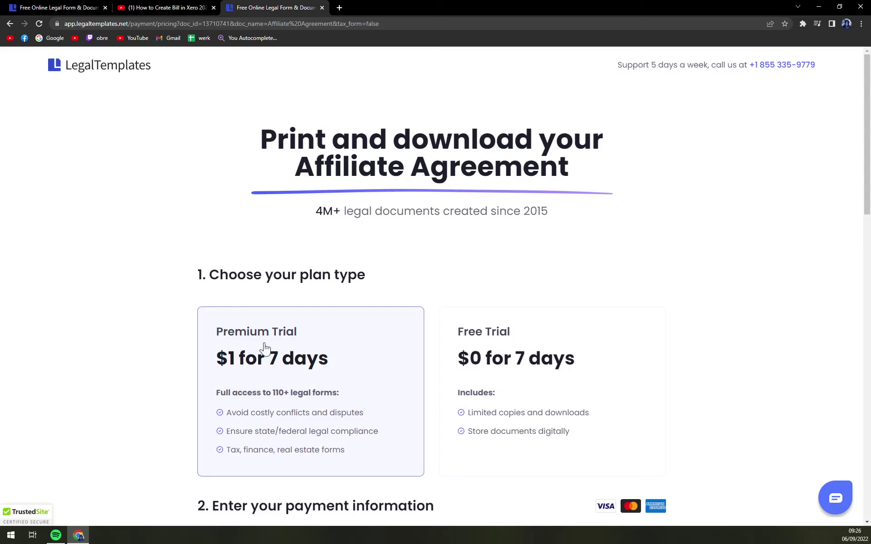
pyautogui.click(498, 374)
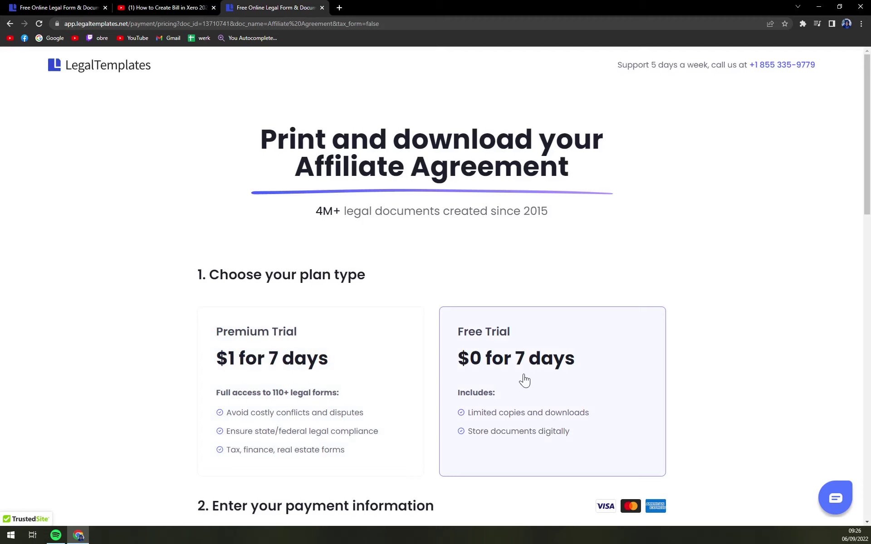